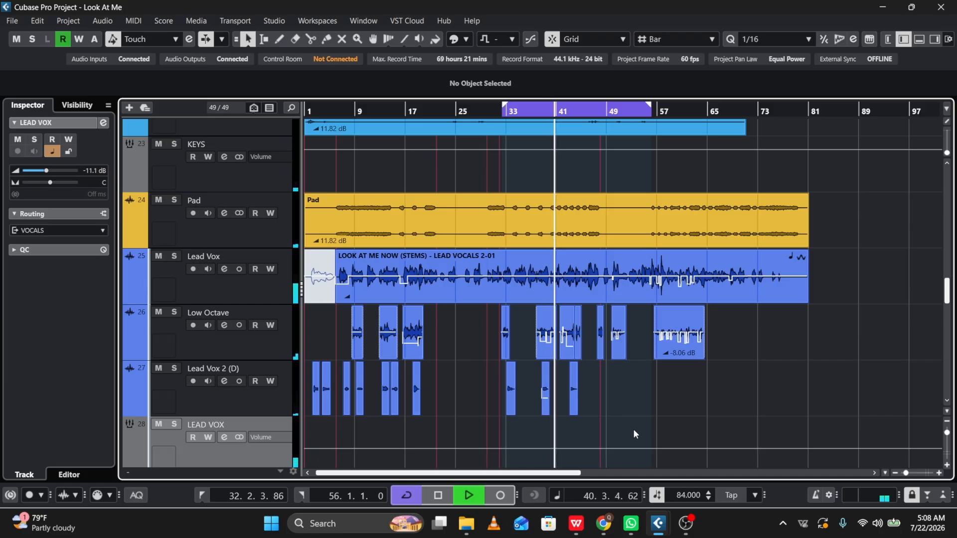
- Play a short part of the full mix, then solo the LEAD VOX group and play the lead vocals alone
key("space")
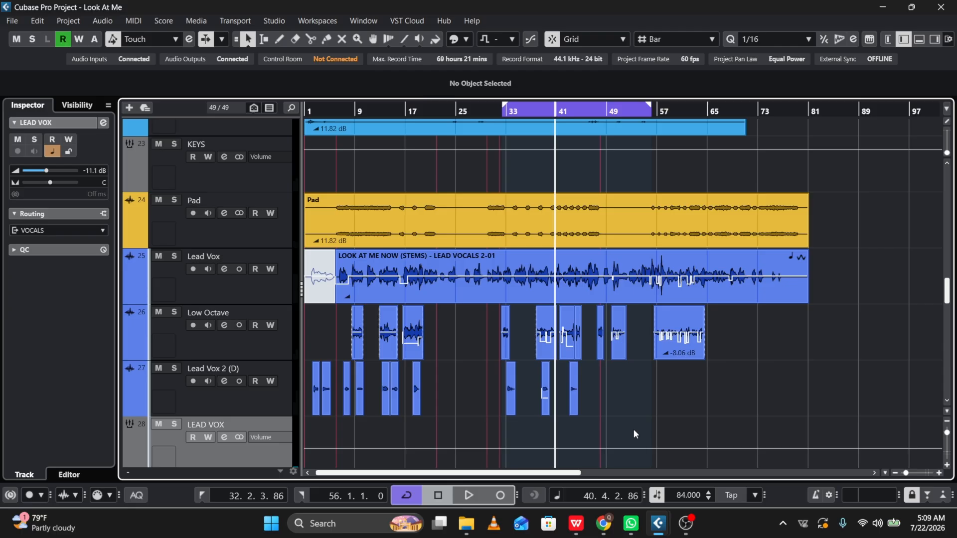
key("space")
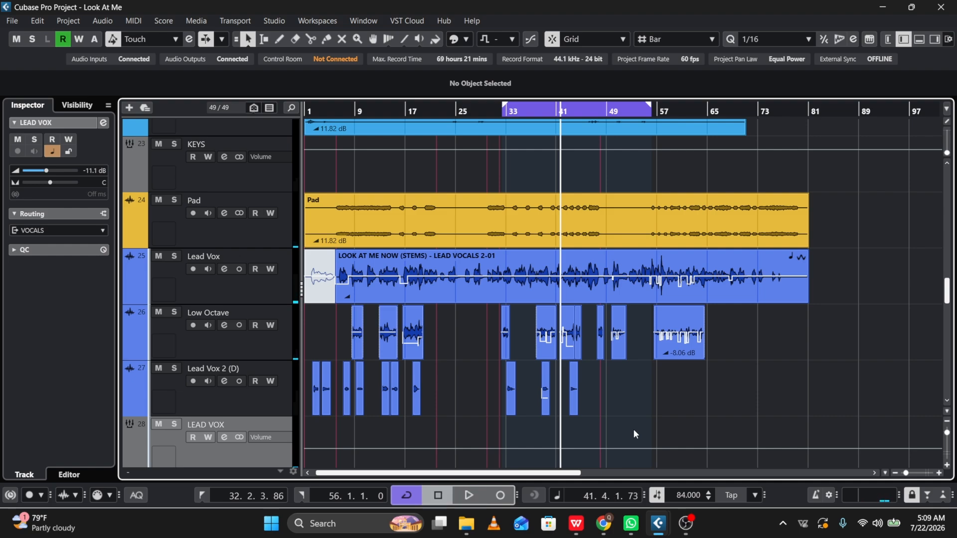
left_click(172, 428)
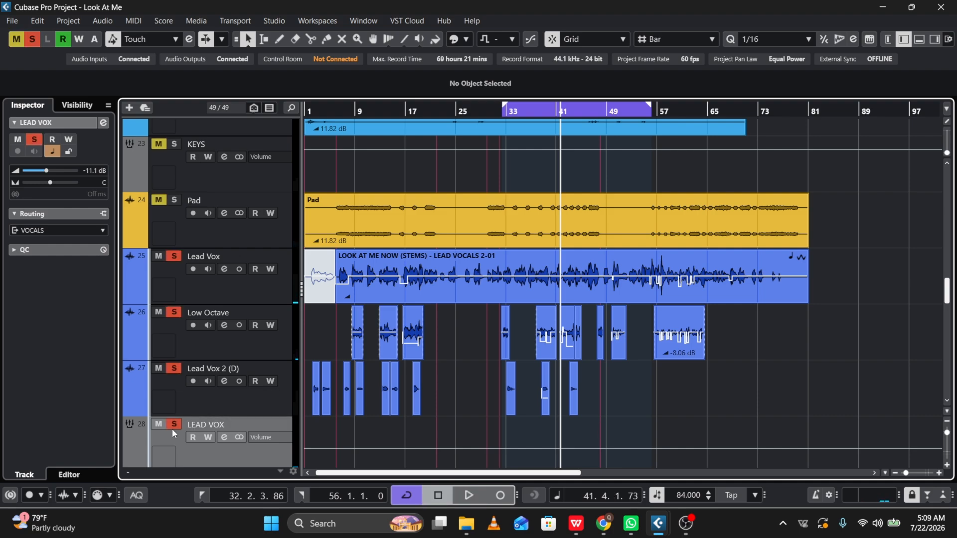
key("space")
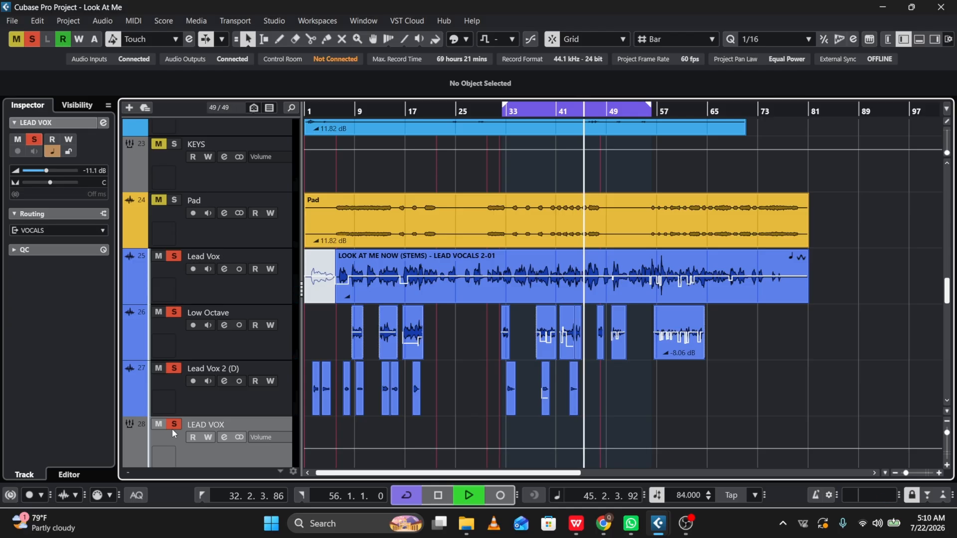
key("space")
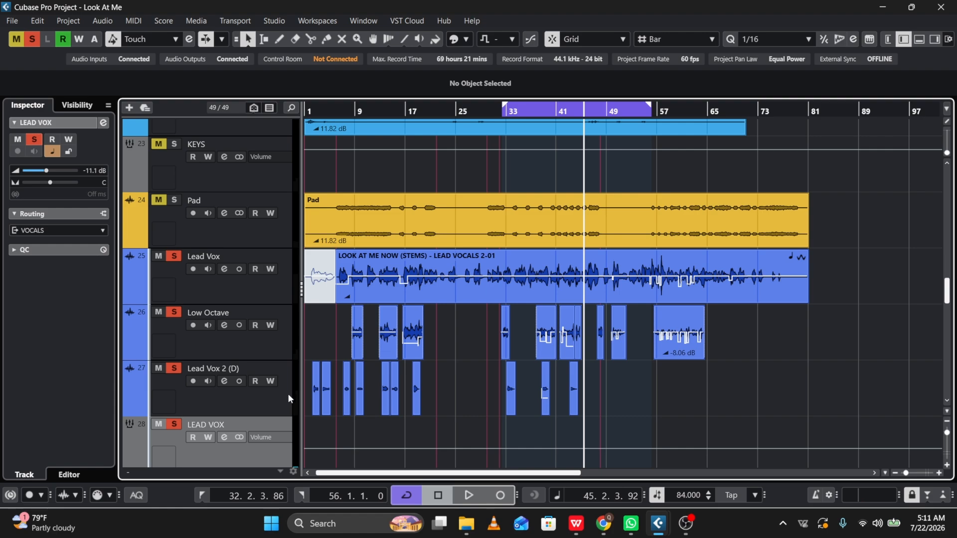
- Open the LEAD VOX group's channel settings and examine its UADx 610-B preamp and dearVR PRO 2 inserts
left_click(103, 123)
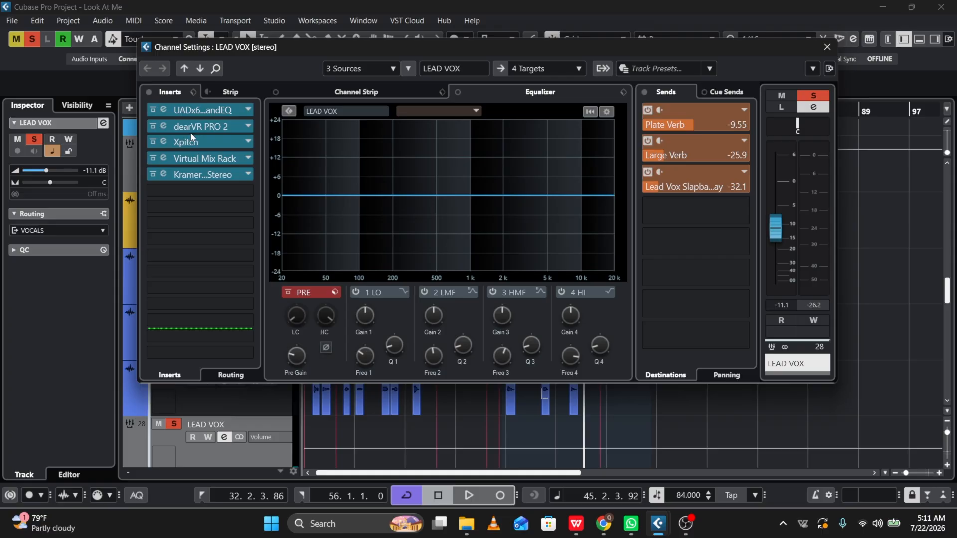
left_click(167, 107)
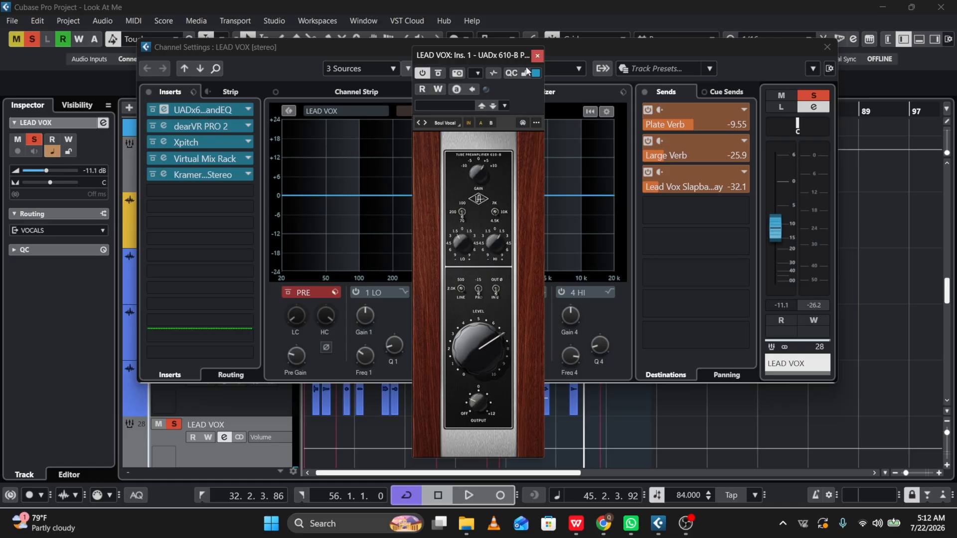
left_click(536, 55)
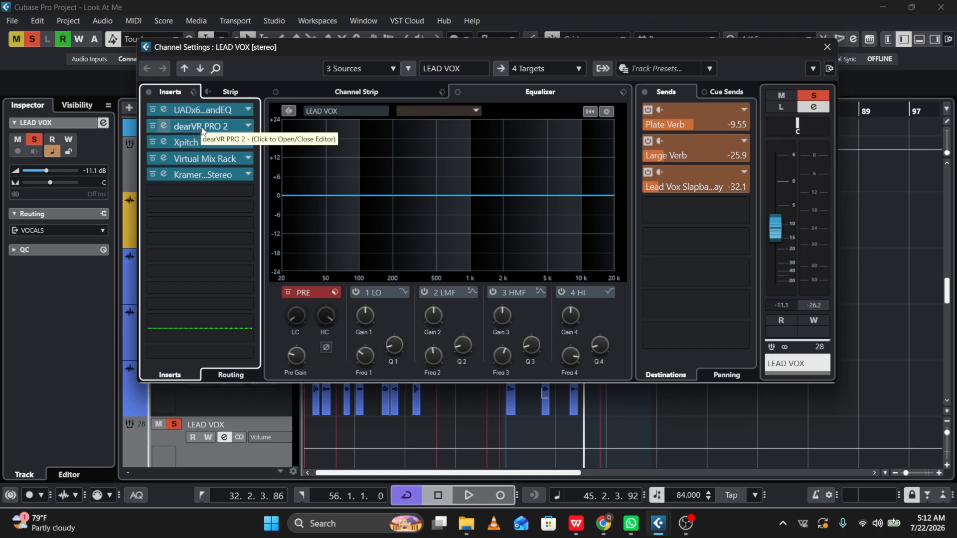
left_click(166, 126)
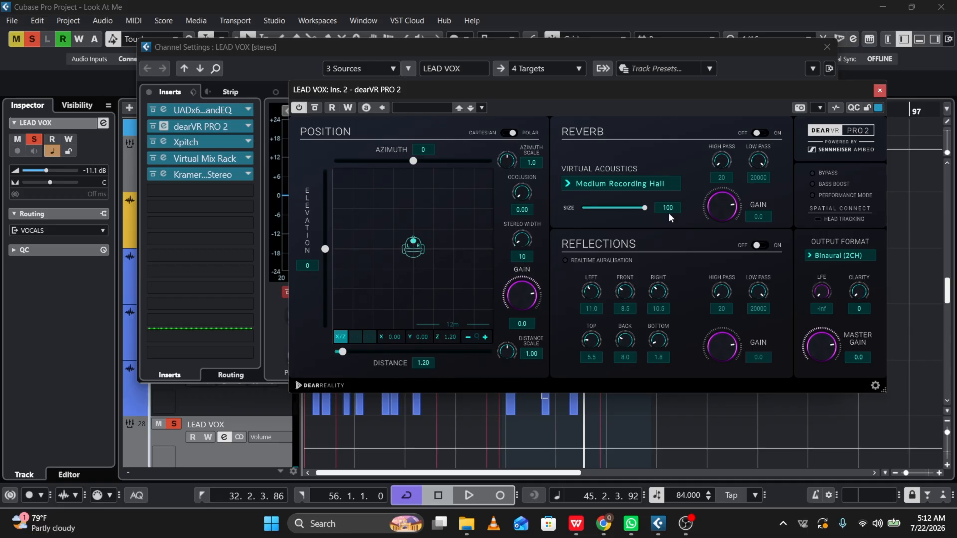
left_click(881, 90)
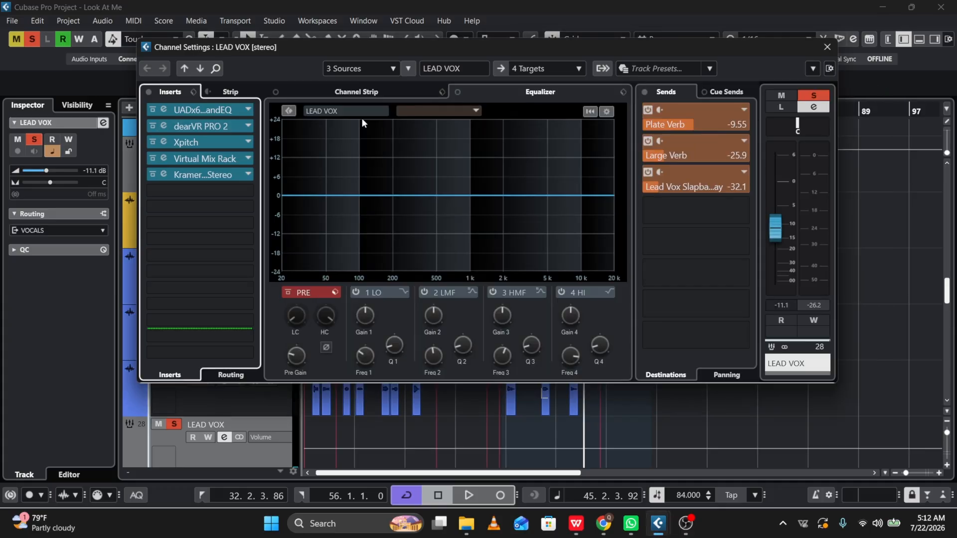
- Examine the Xpitch tuning and Virtual Mix Rack inserts on the LEAD VOX group channel
left_click(164, 143)
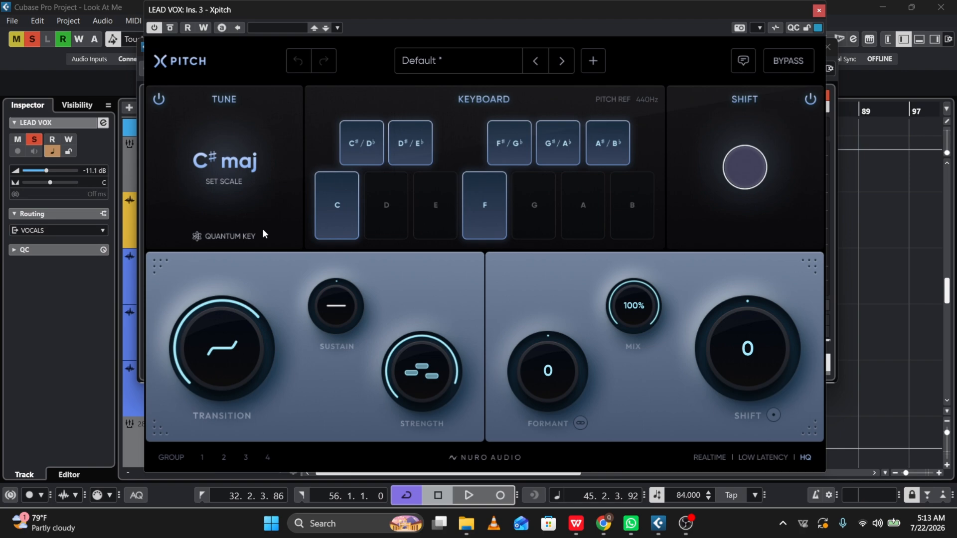
left_click(818, 9)
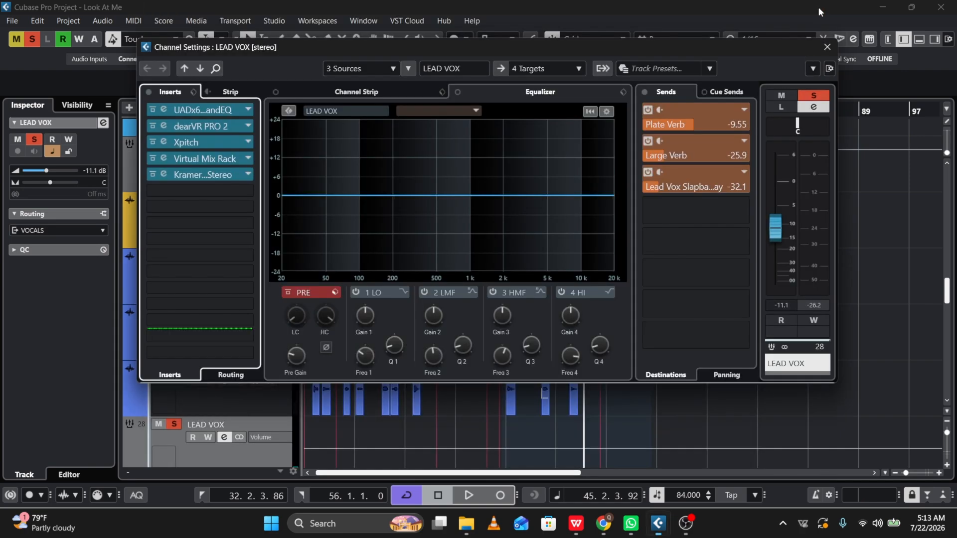
left_click(159, 160)
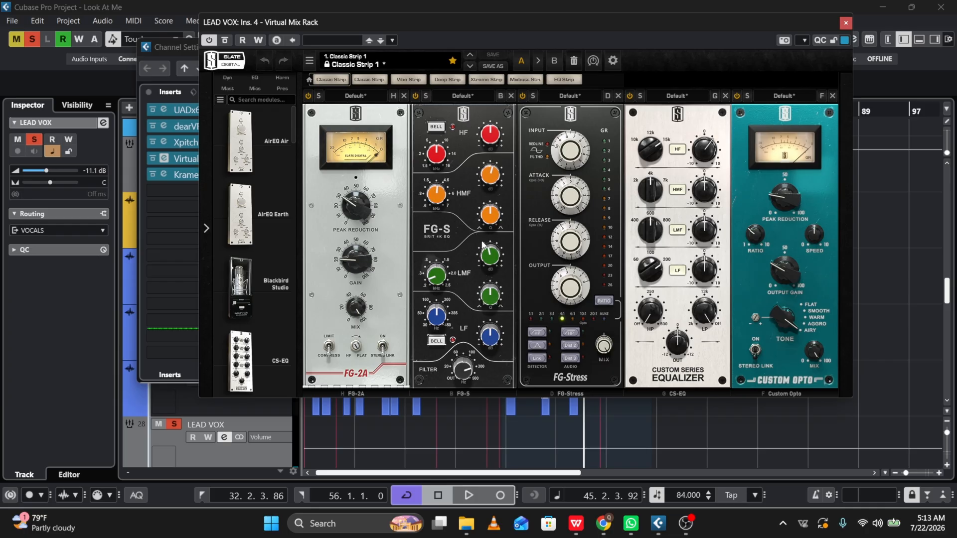
mouse_move(431, 281)
left_click(847, 23)
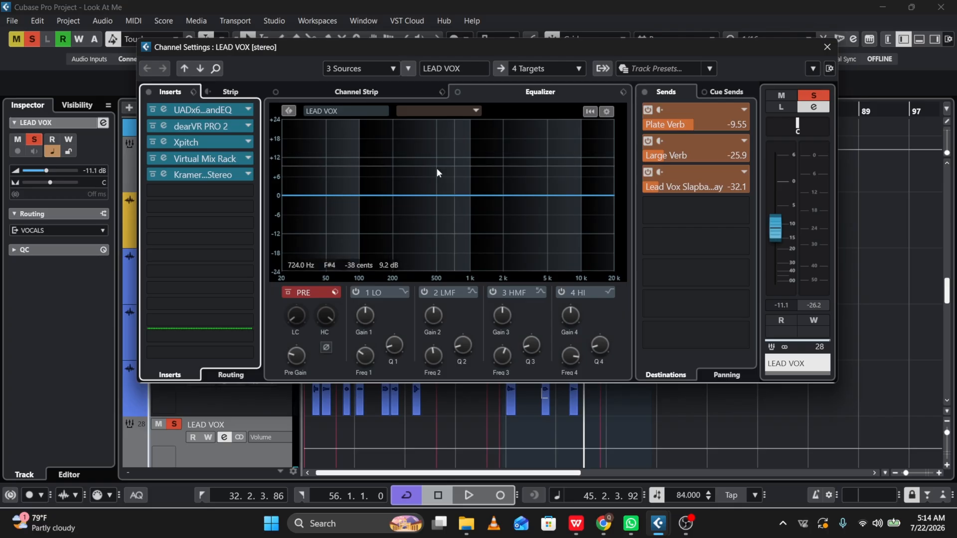
- Examine the Kramer Tape insert on the LEAD VOX group and close the channel settings
left_click(165, 173)
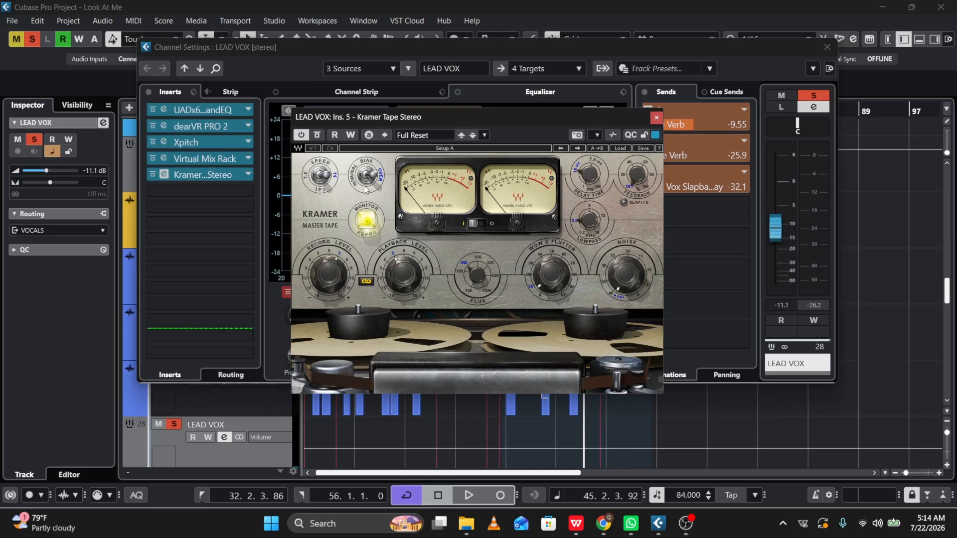
left_click(656, 118)
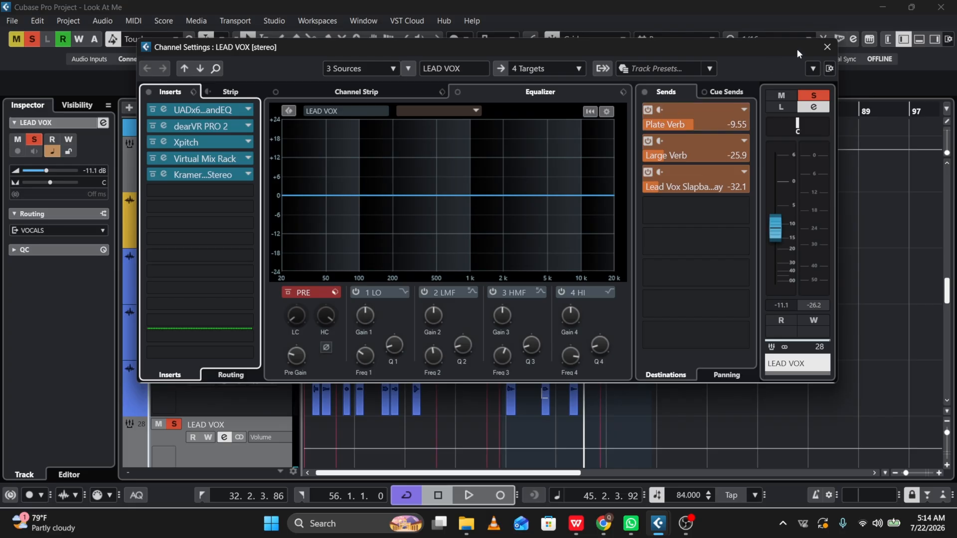
left_click(827, 47)
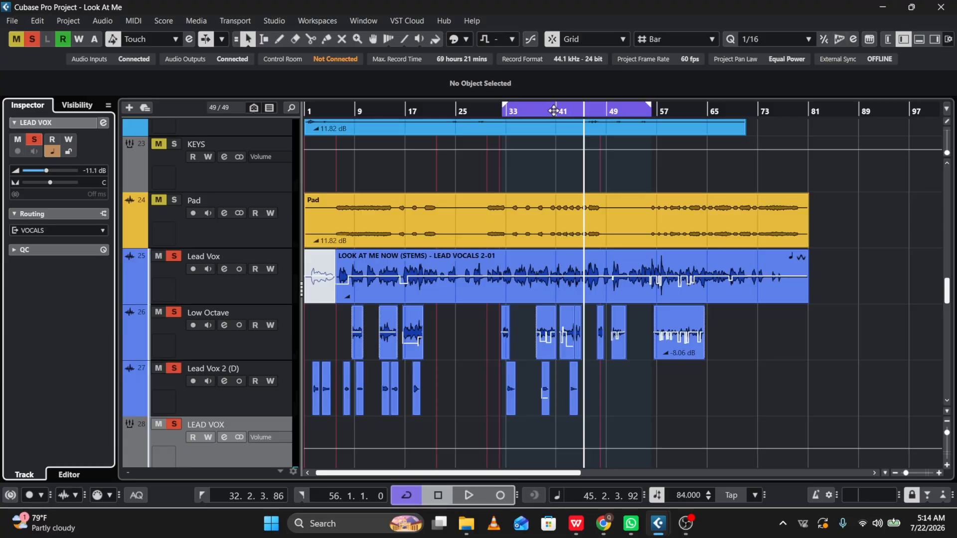
- Play the soloed lead vocals from the start of the cycle range, then stop playback
left_click(506, 111)
key("space")
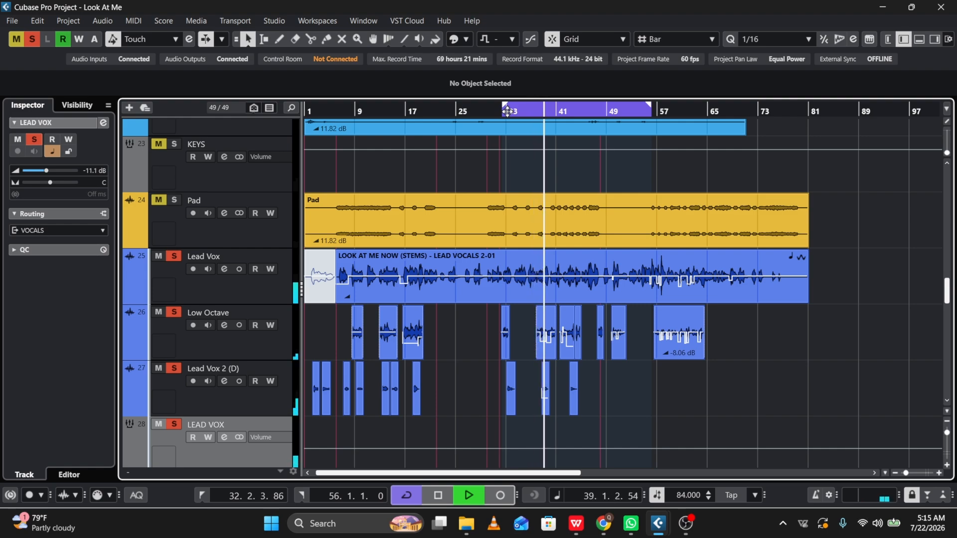
key("space")
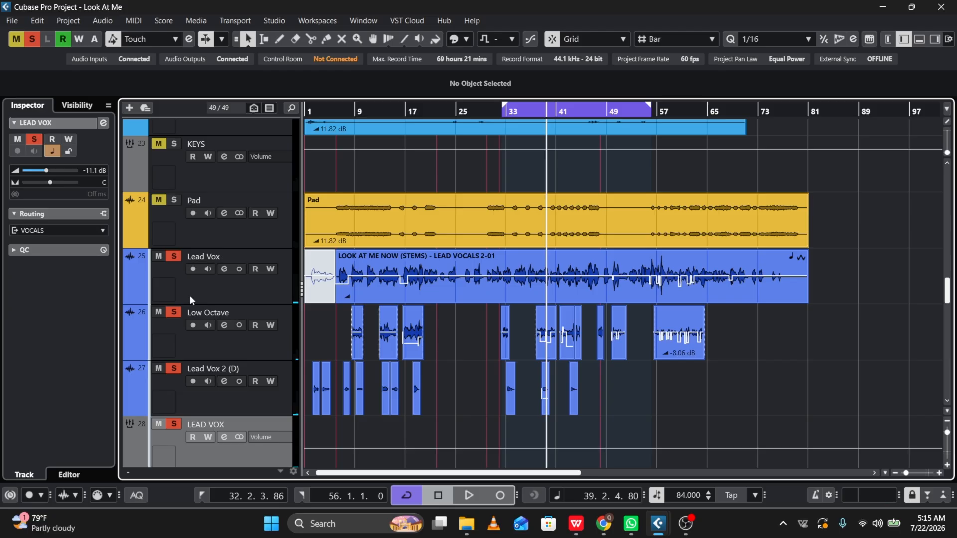
- Examine the Pitchmunk Pitch Shifter insert in the Low Octave track's channel settings, then close them
left_click(176, 339)
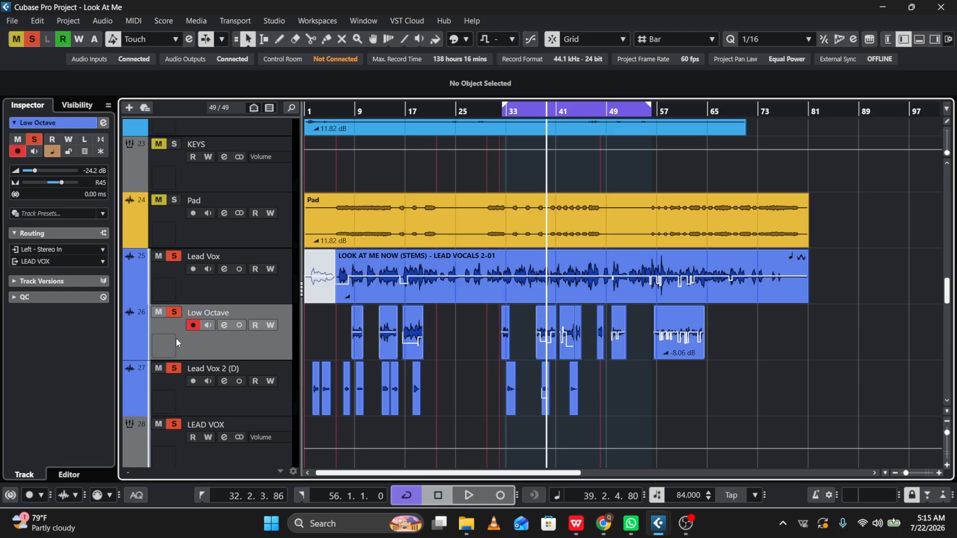
left_click(103, 123)
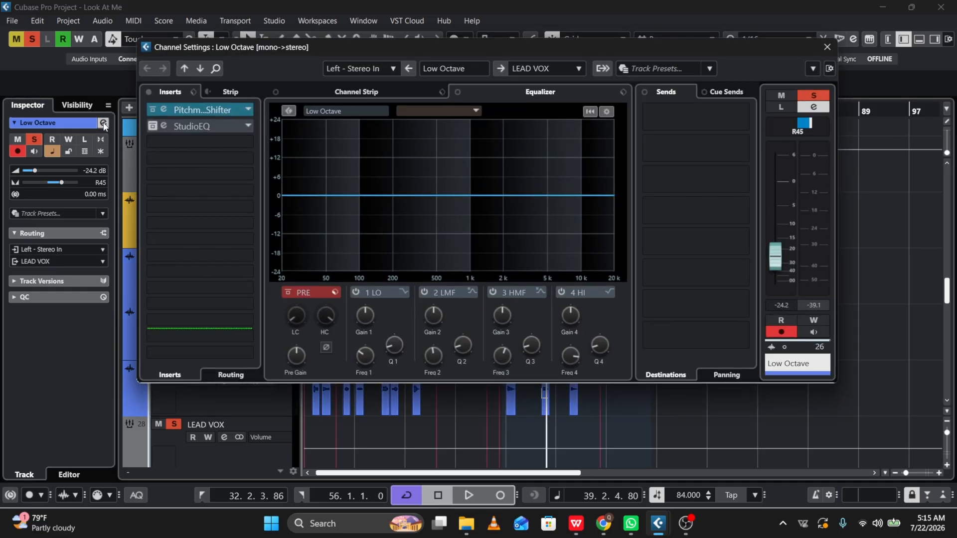
left_click(165, 111)
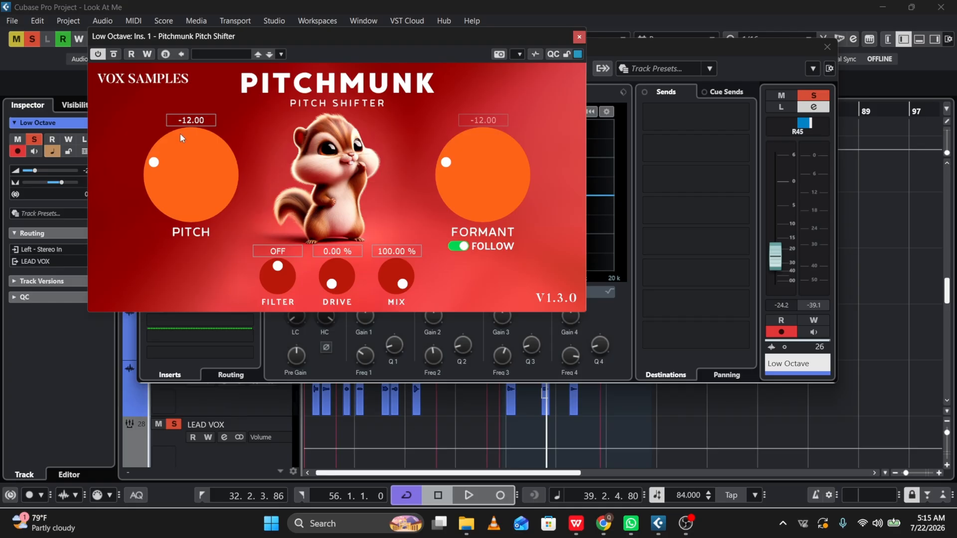
left_click(578, 38)
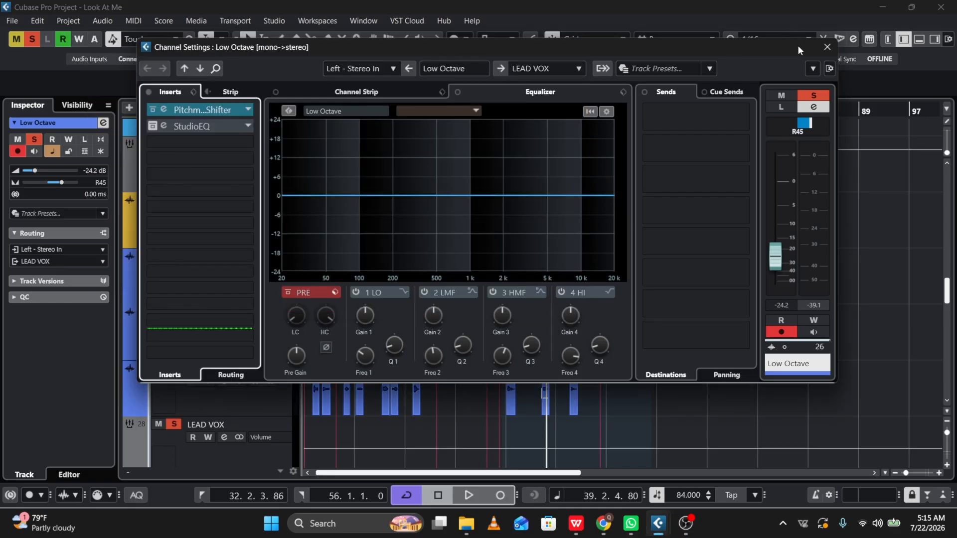
left_click(824, 47)
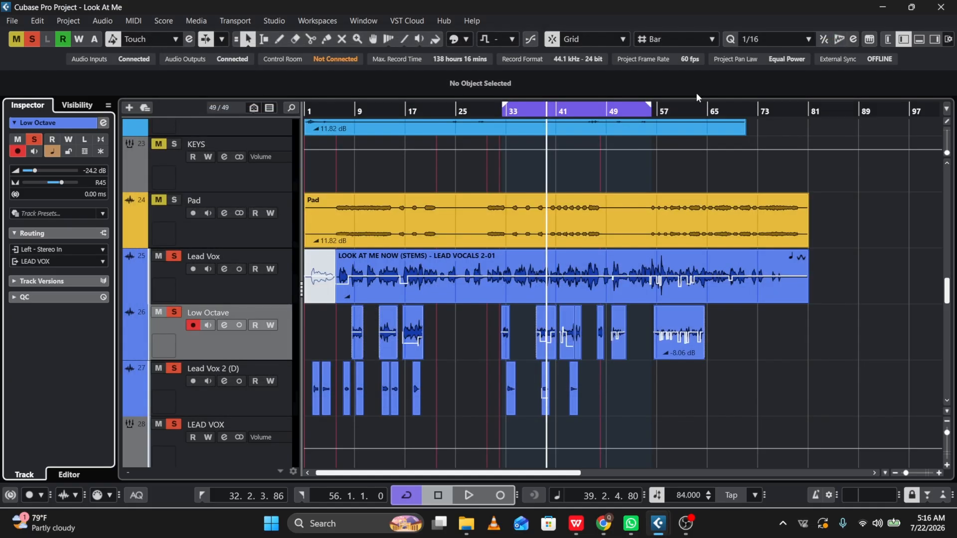
- Examine the StudioEQ and VocalChain inserts in the Lead Vox 2 (D) track's channel settings, then close them
left_click(195, 397)
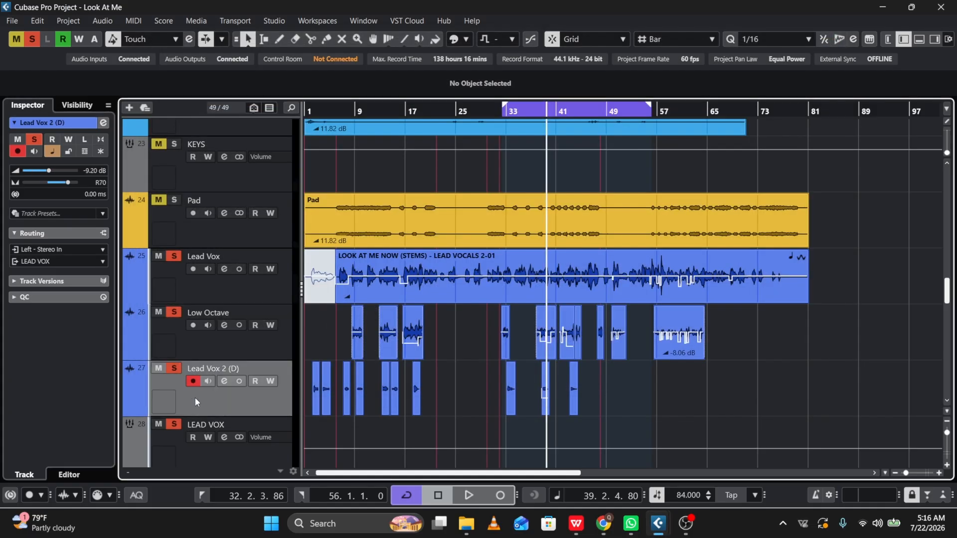
left_click(104, 123)
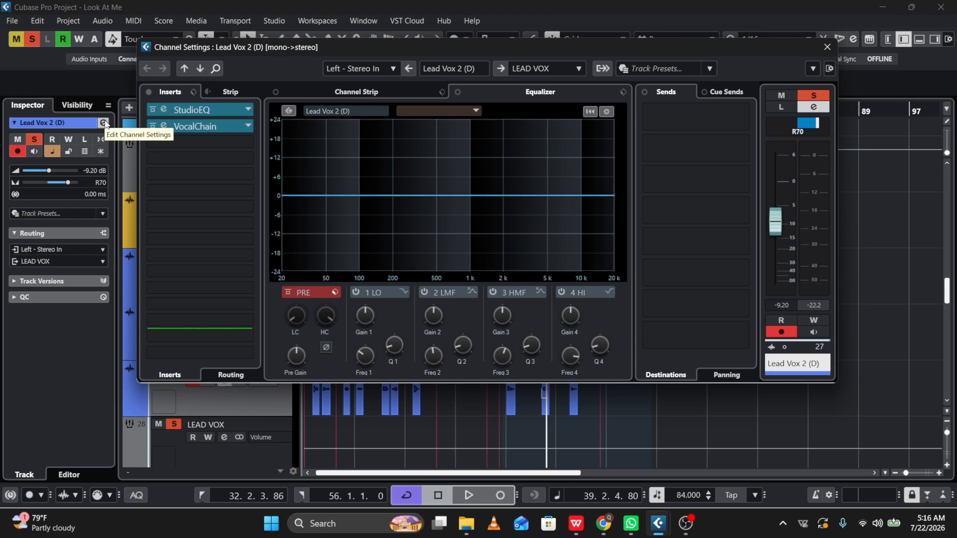
left_click(163, 110)
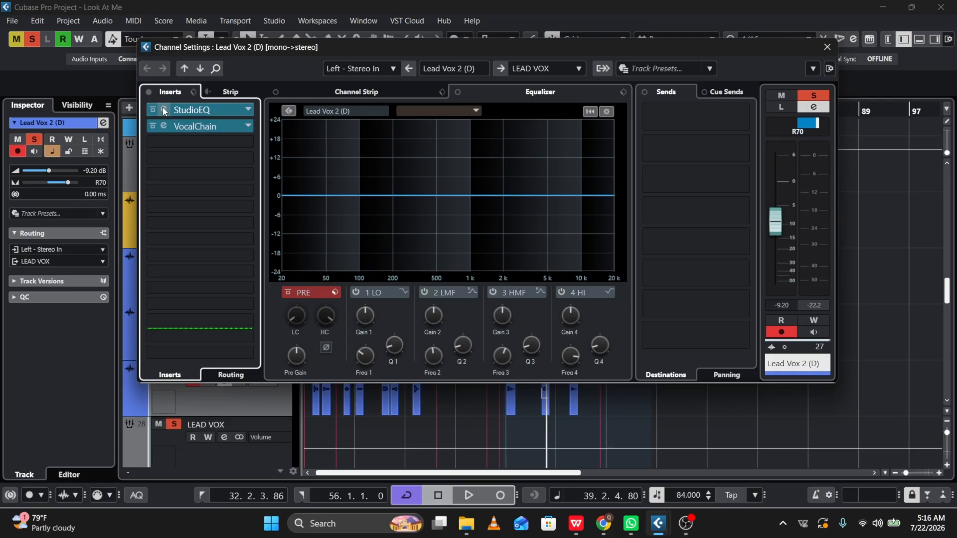
left_click(164, 111)
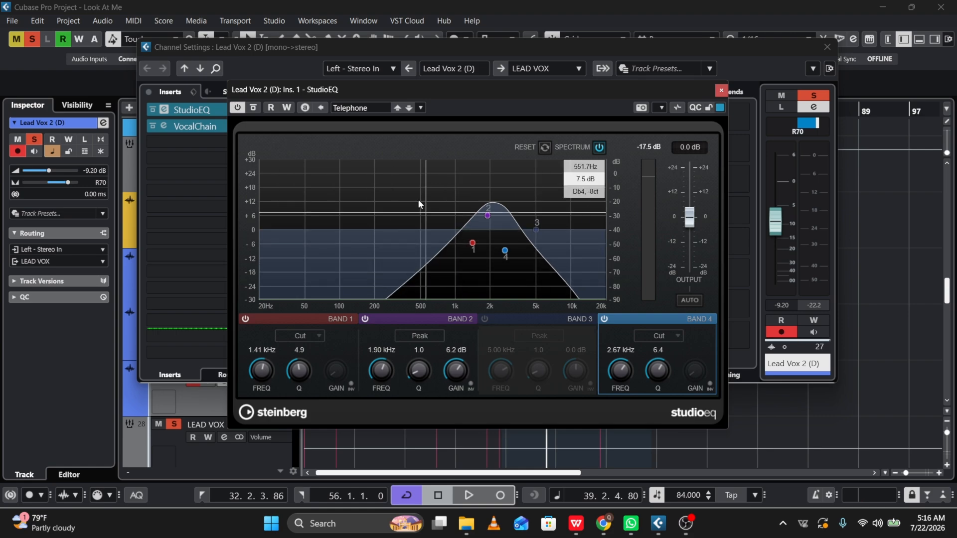
left_click(722, 90)
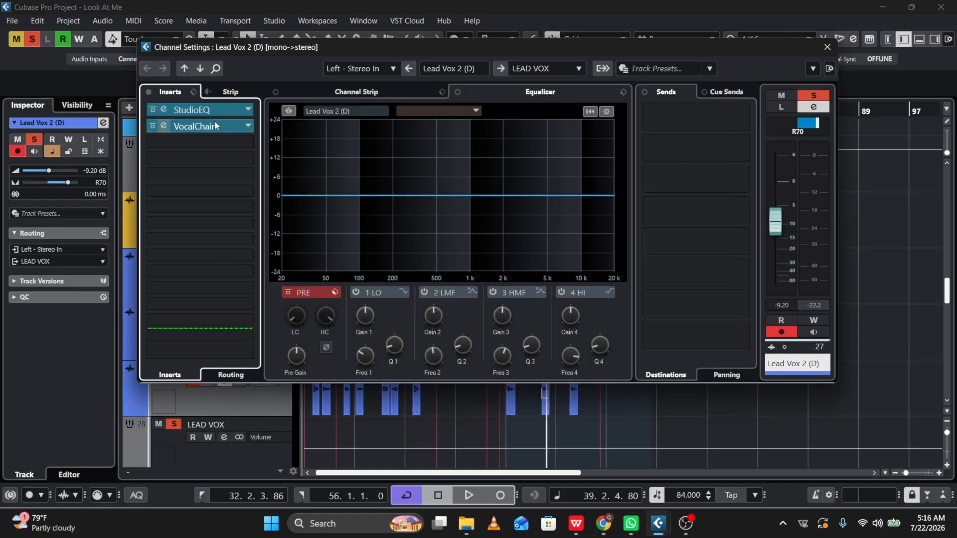
left_click(166, 122)
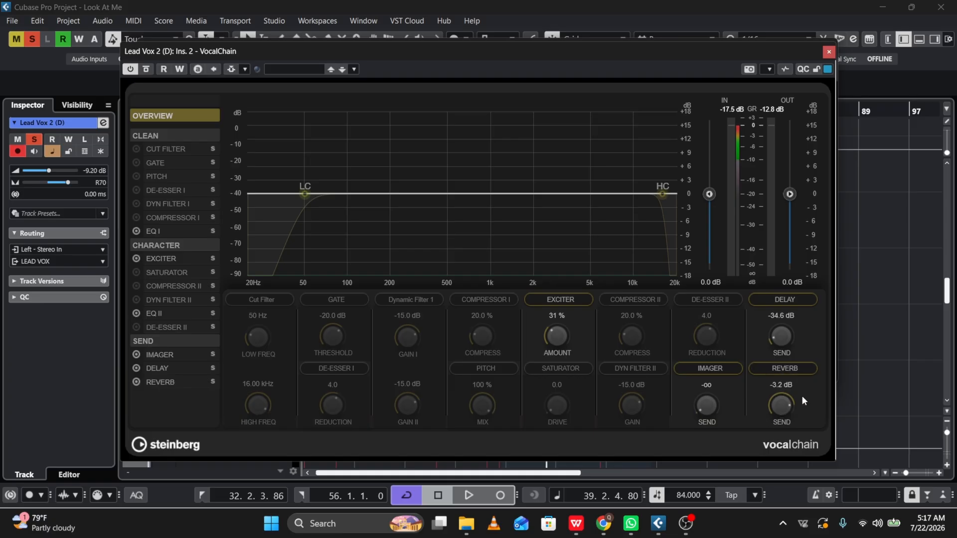
left_click(830, 51)
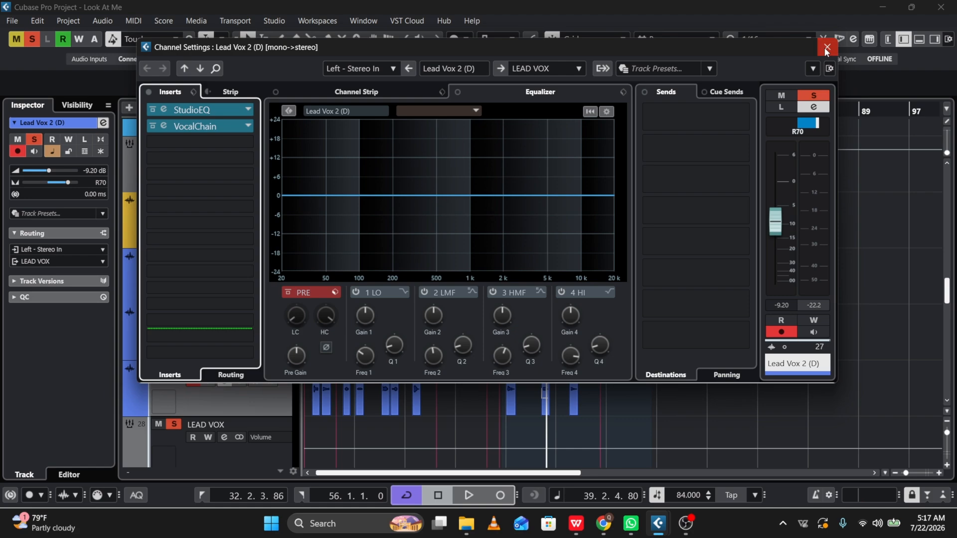
left_click(830, 53)
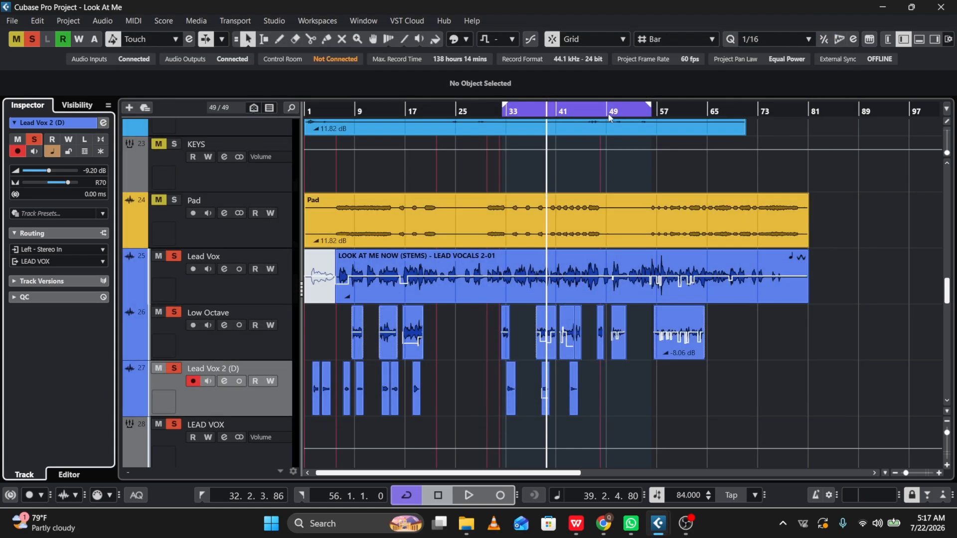
- Mute the Low Octave and Lead Vox tracks and play Lead Vox 2 (D) alone from bar 13
left_click(158, 313)
left_click(157, 257)
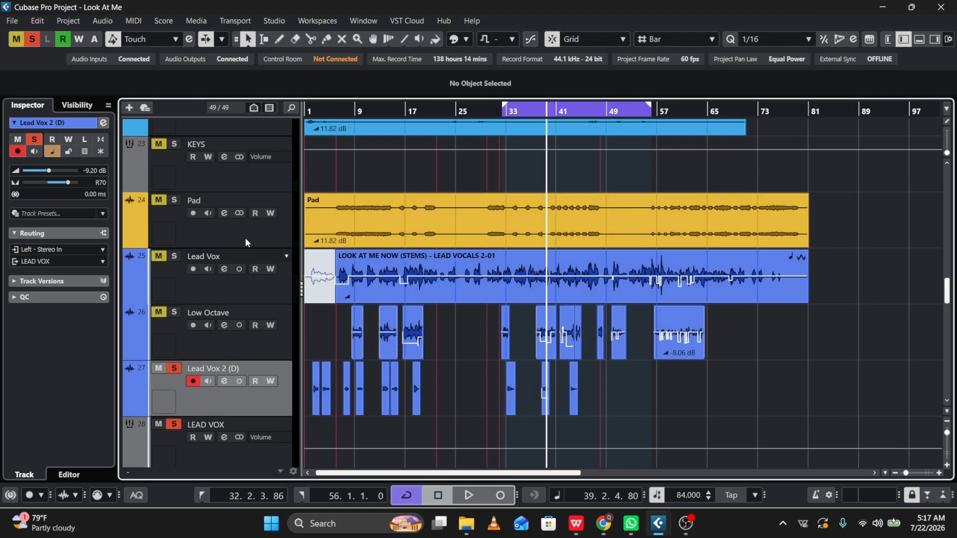
left_click(380, 111)
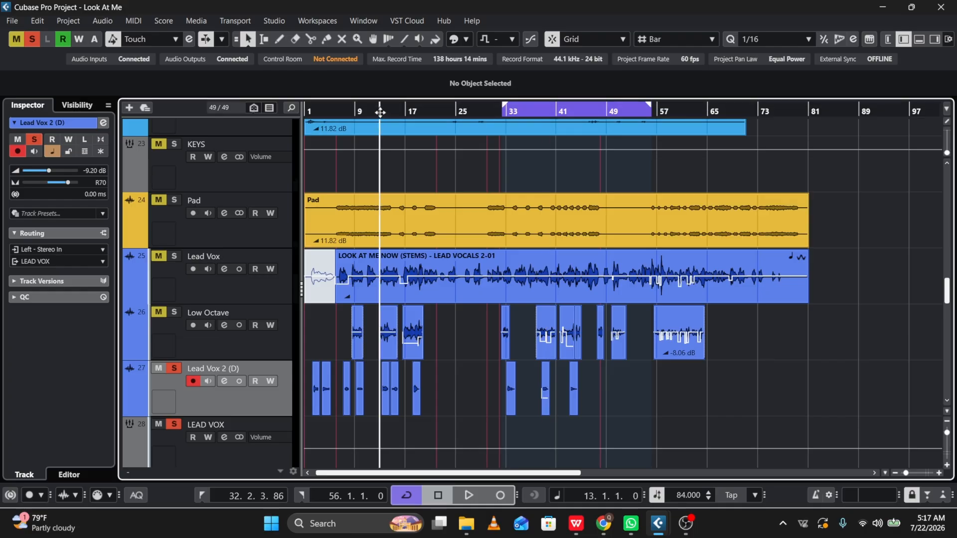
key("space")
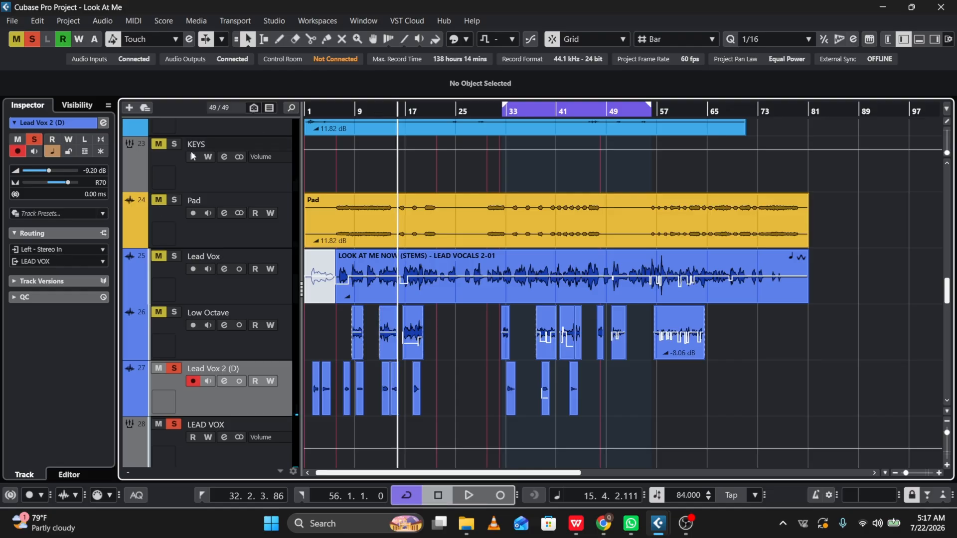
- Unmute the Low Octave and Lead Vox tracks to bring them back alongside the soloed Lead Vox 2 (D)
left_click(158, 313)
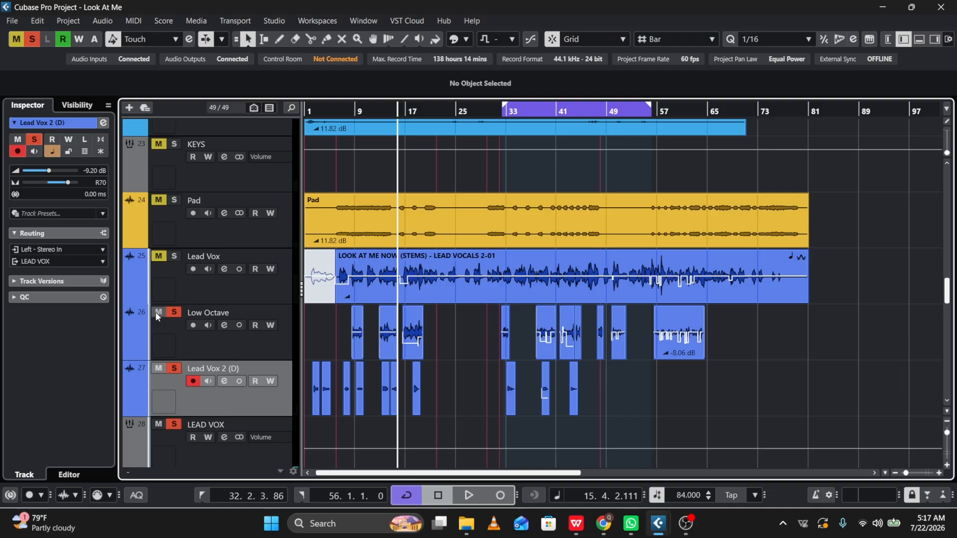
left_click(159, 255)
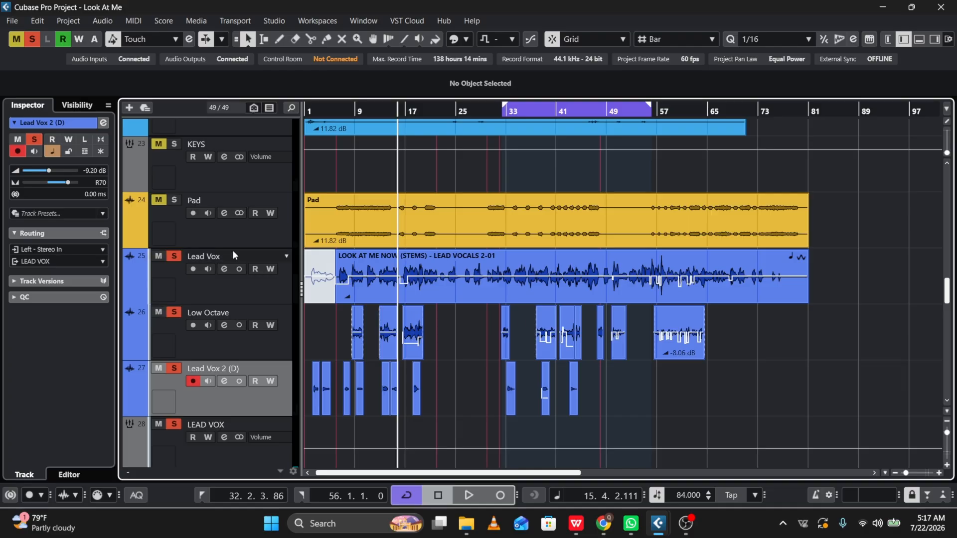
- Examine the ValhallaVintageVerb insert in the Plate Verb FX track's channel settings, then close them
left_click(946, 396)
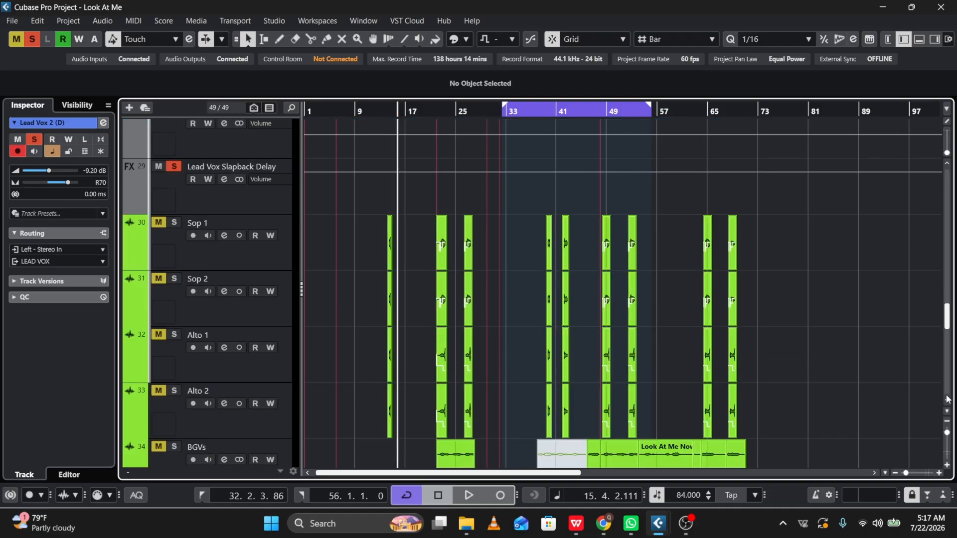
left_click(947, 164)
left_click(947, 164)
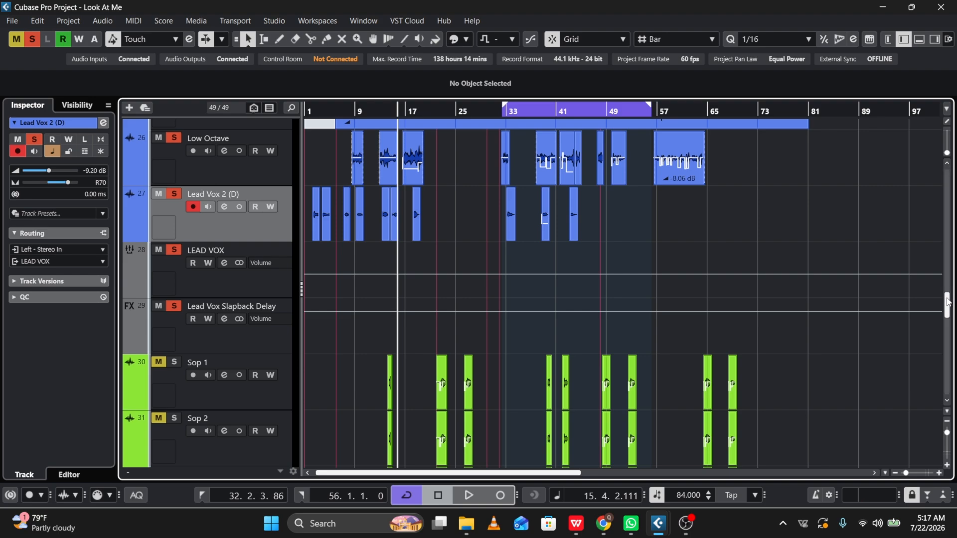
left_click_drag(946, 298, 948, 353)
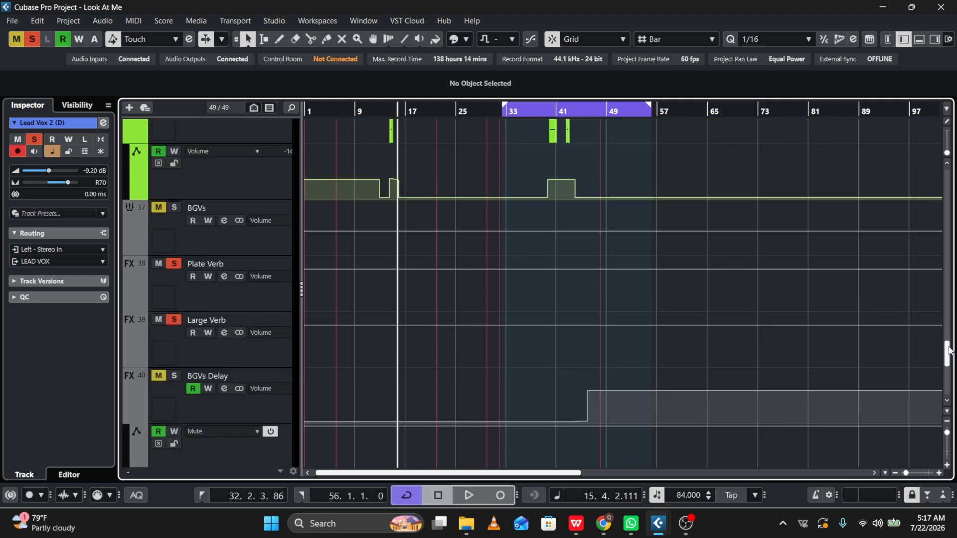
left_click(196, 296)
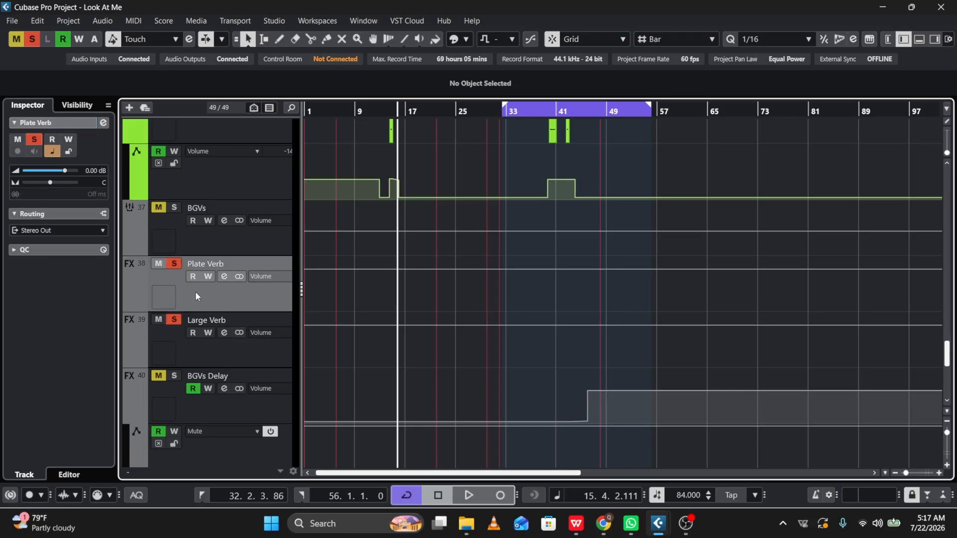
left_click(103, 123)
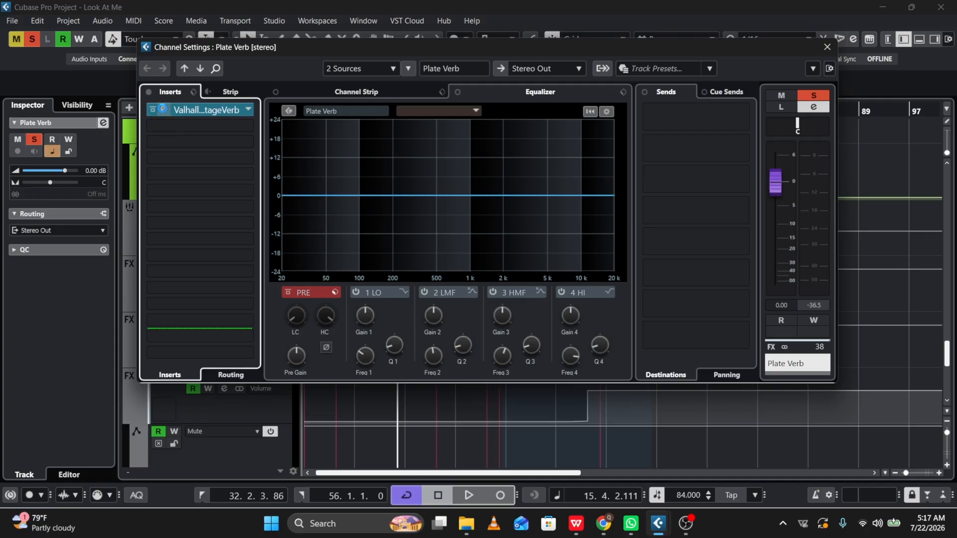
left_click(163, 110)
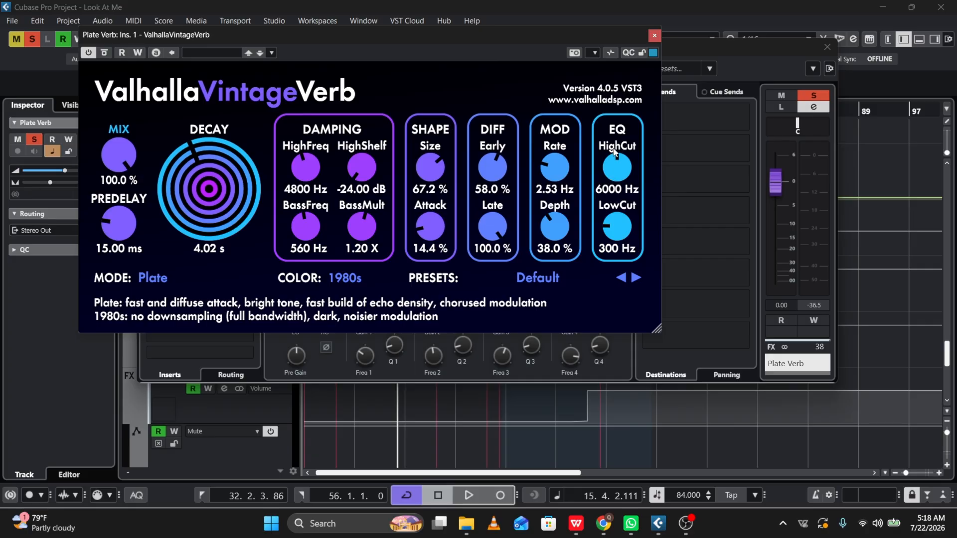
left_click(654, 35)
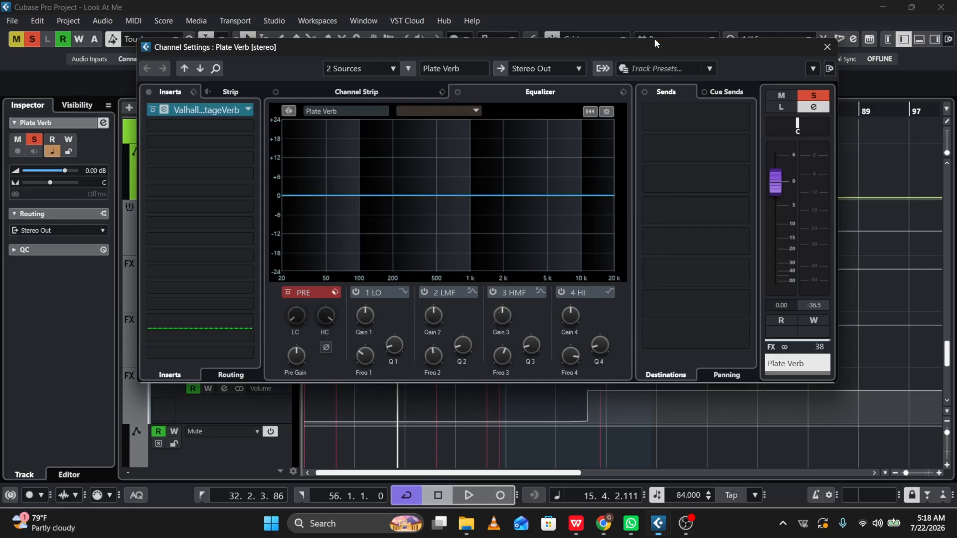
left_click(828, 48)
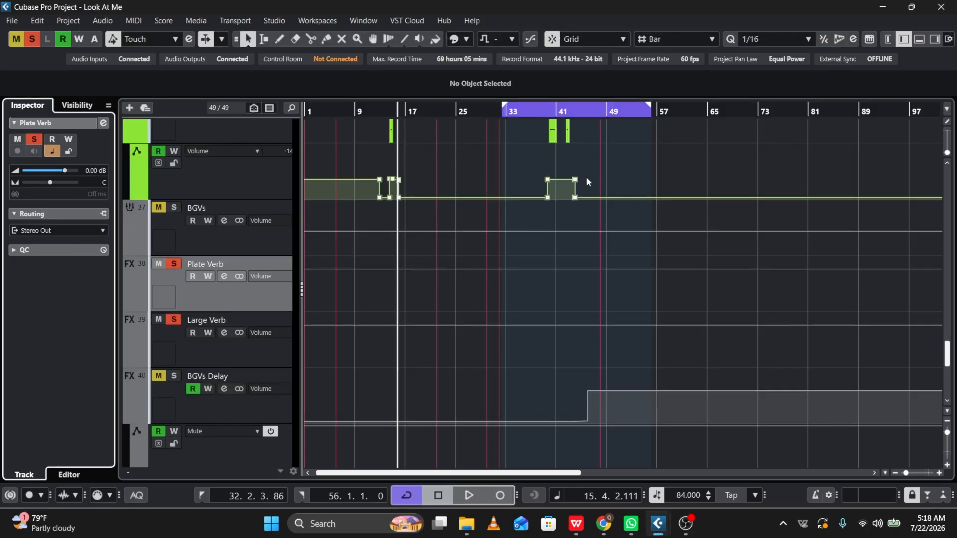
- Examine the LANDR FX Voice insert and its reverb presets in the Large Verb FX track's channel settings, then close them
left_click(225, 352)
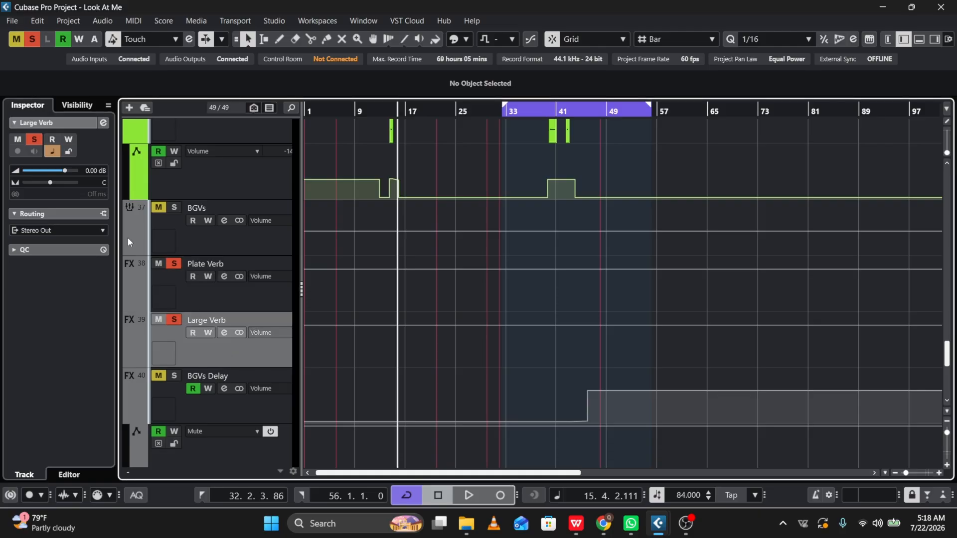
left_click(104, 123)
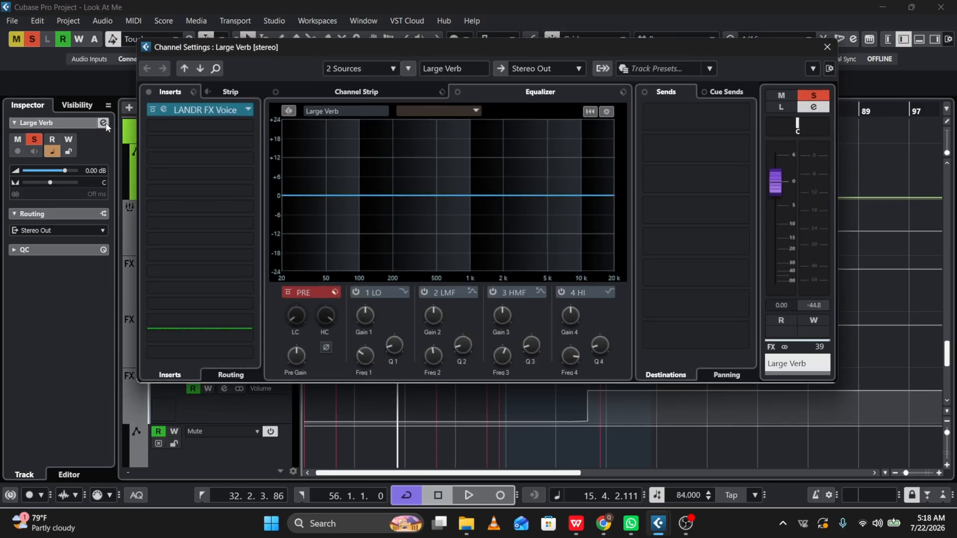
left_click(170, 110)
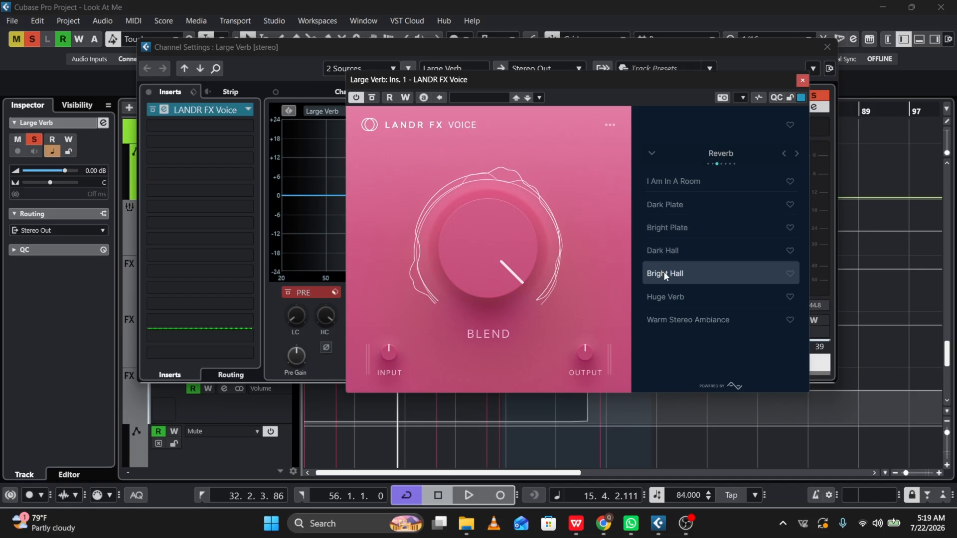
left_click(802, 81)
left_click(820, 50)
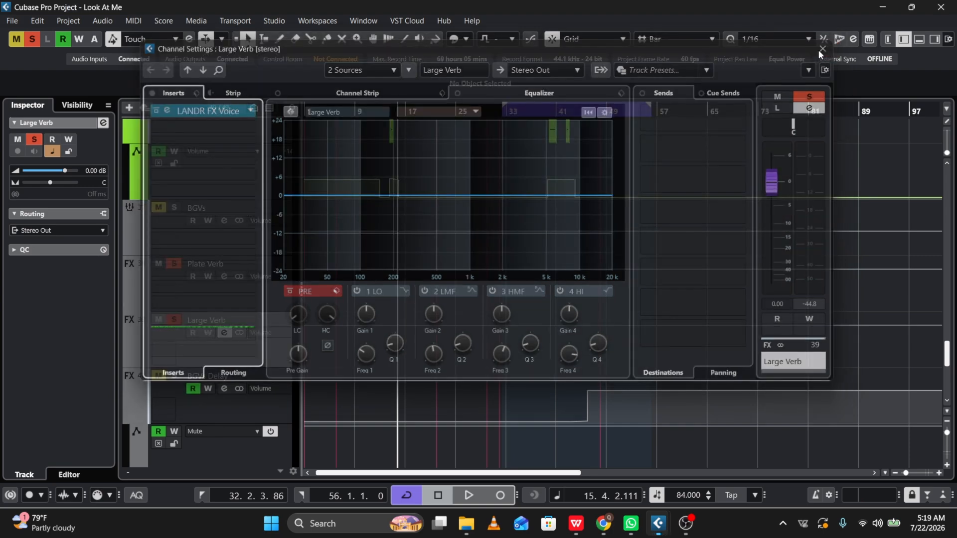
- Return to the lead vocal tracks and play them soloed from bar 33
left_click(946, 167)
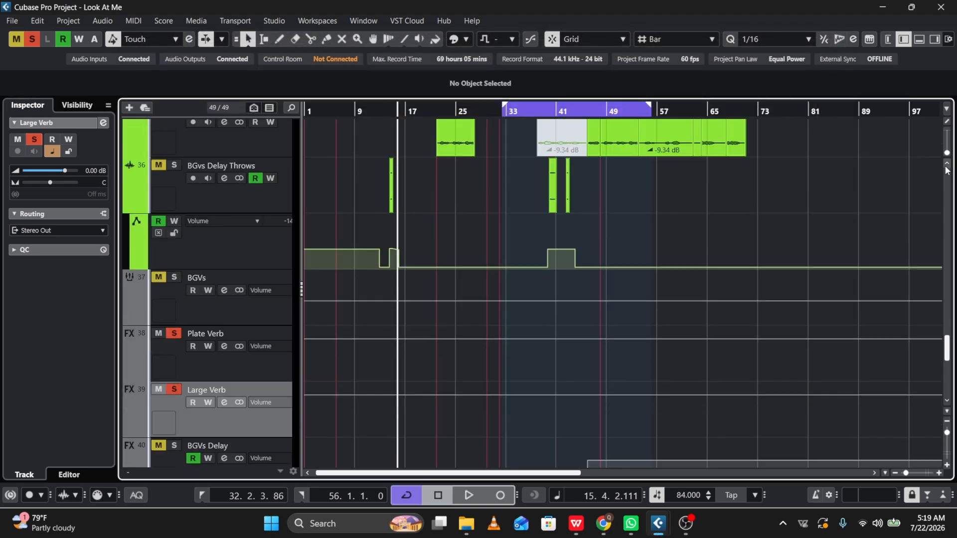
left_click(946, 167)
left_click(947, 167)
left_click(947, 167)
left_click(947, 167)
left_click(946, 167)
left_click(947, 167)
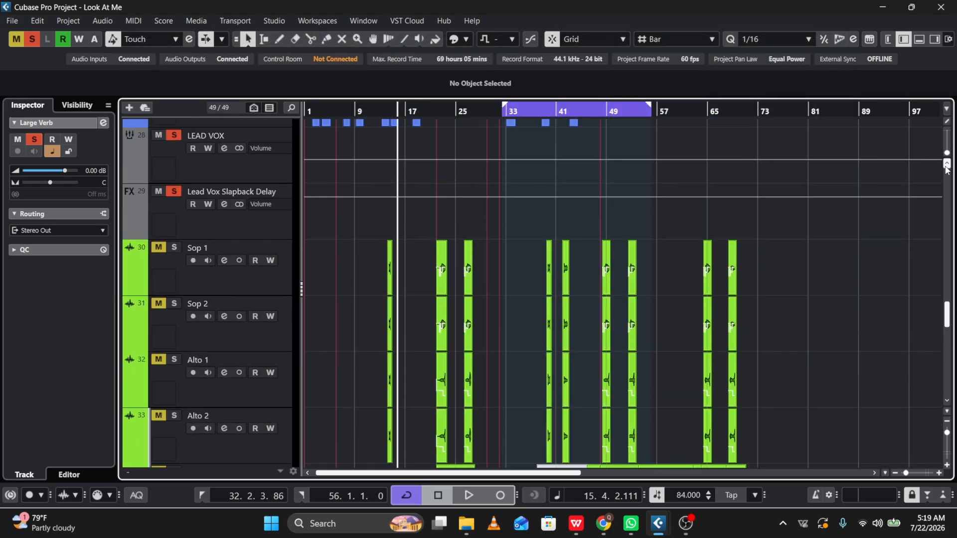
left_click(946, 167)
left_click(946, 167)
left_click(946, 167)
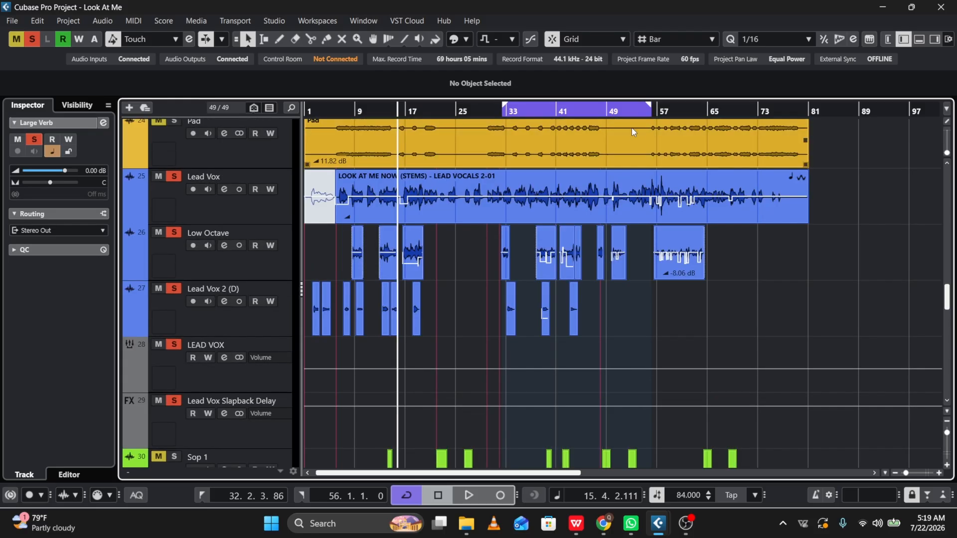
left_click(505, 107)
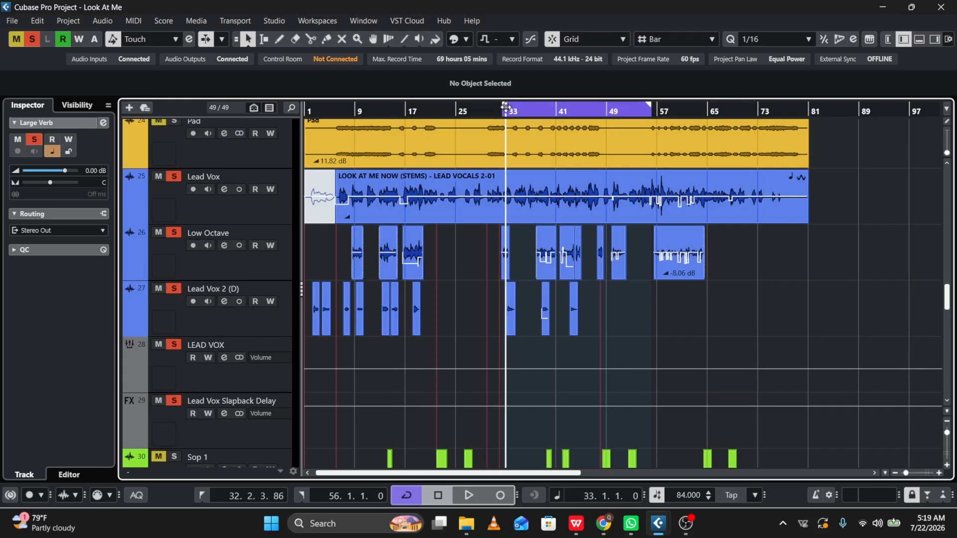
key("space")
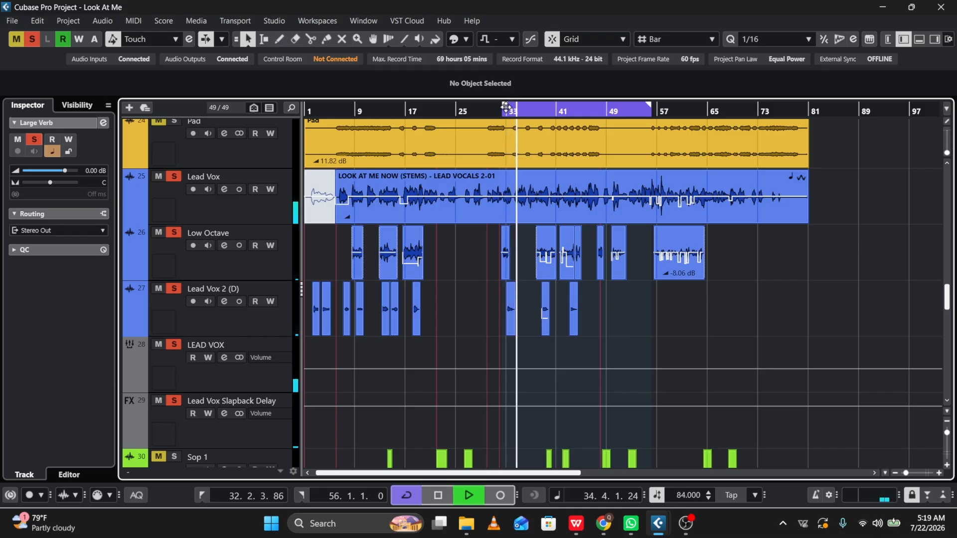
- Deactivate solo on all tracks during playback to hear the vocals in the full mix, then stop playback
left_click(32, 38)
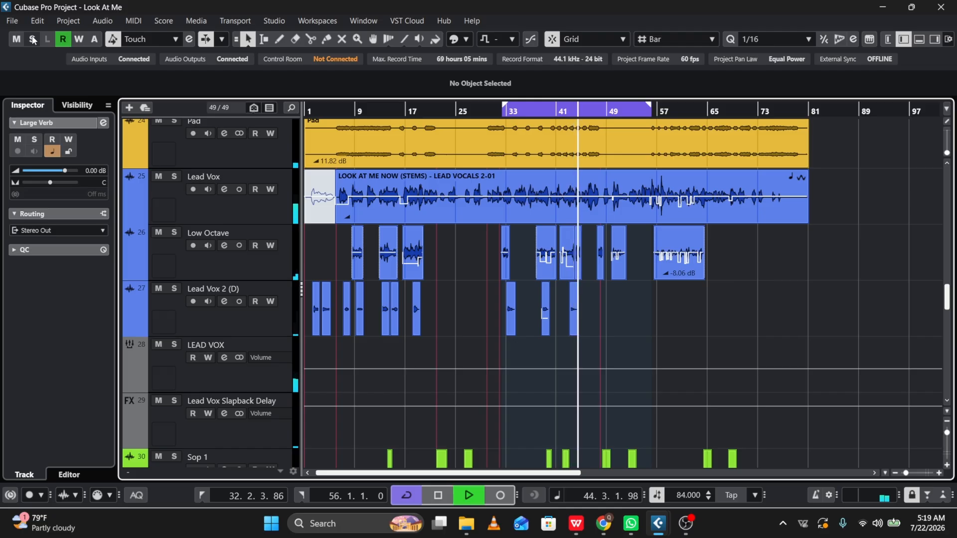
key("space")
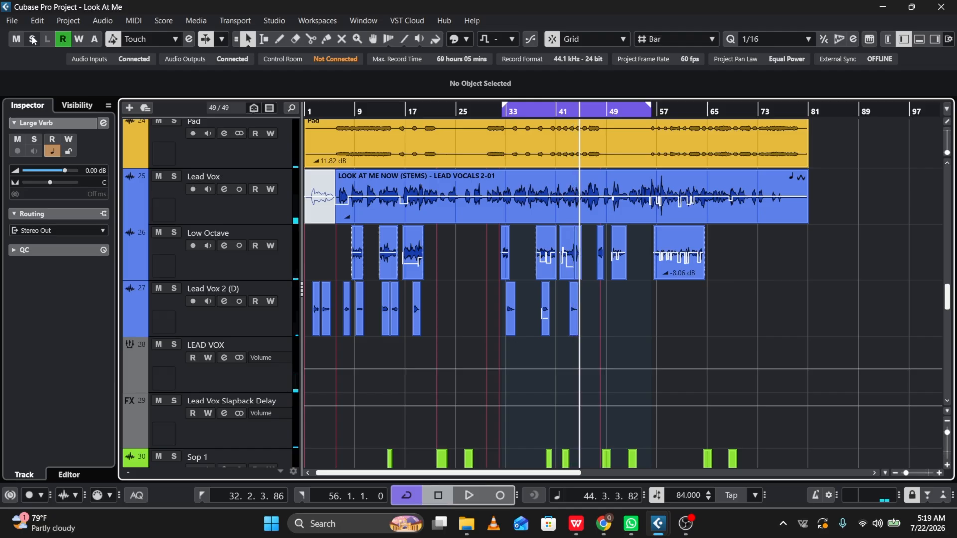